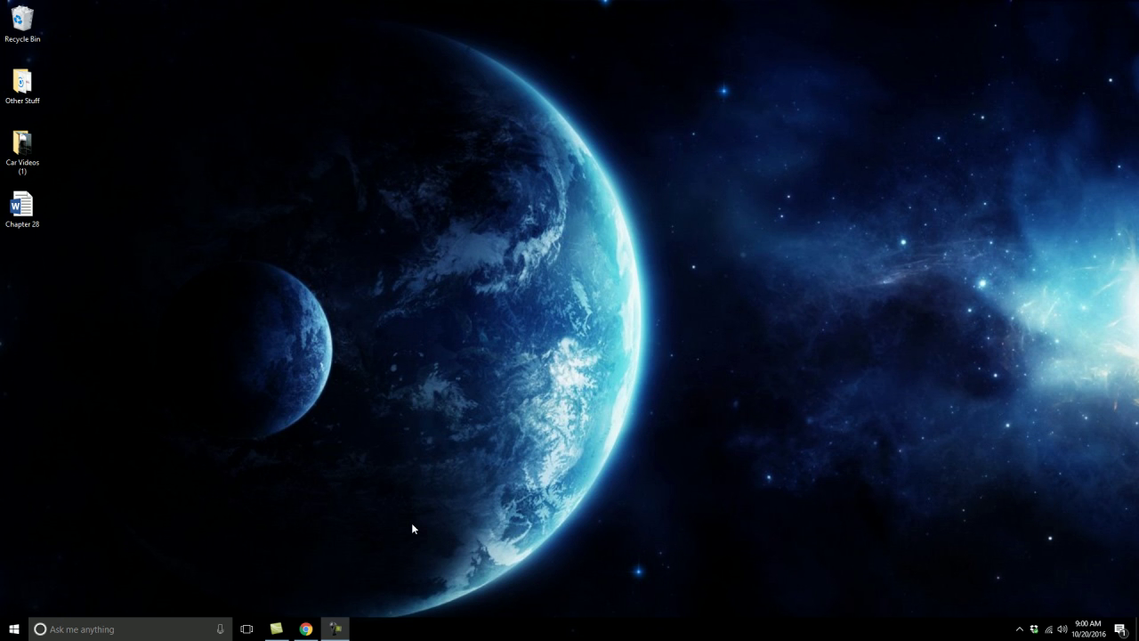
Step: Search Google Chrome for 'confederate flag' and show the image results
left_click(306, 629)
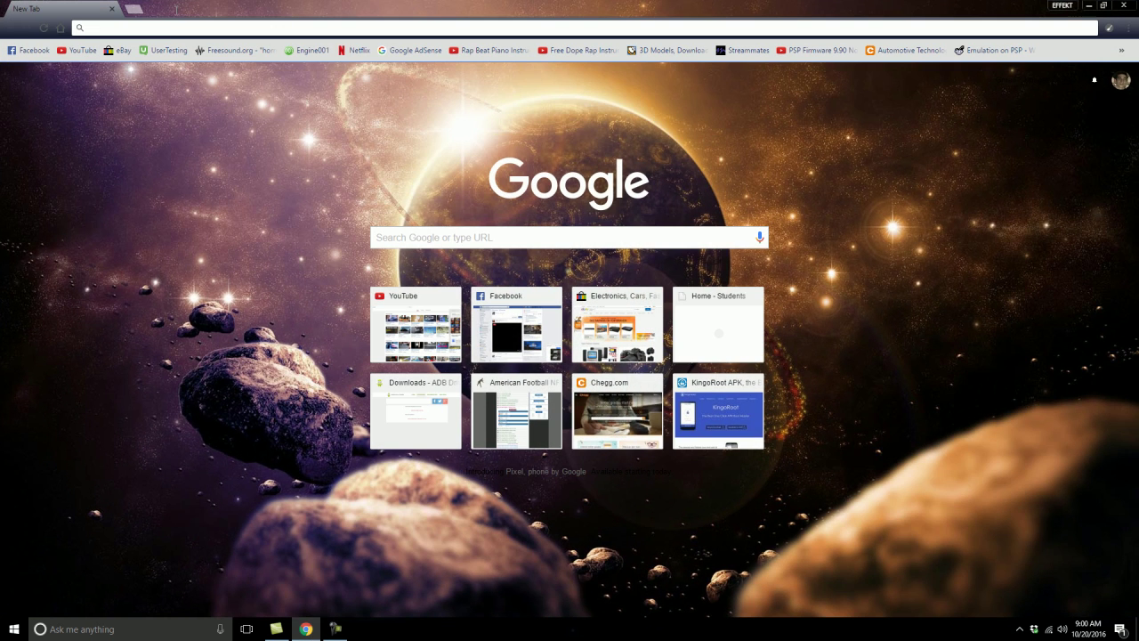
type("confede")
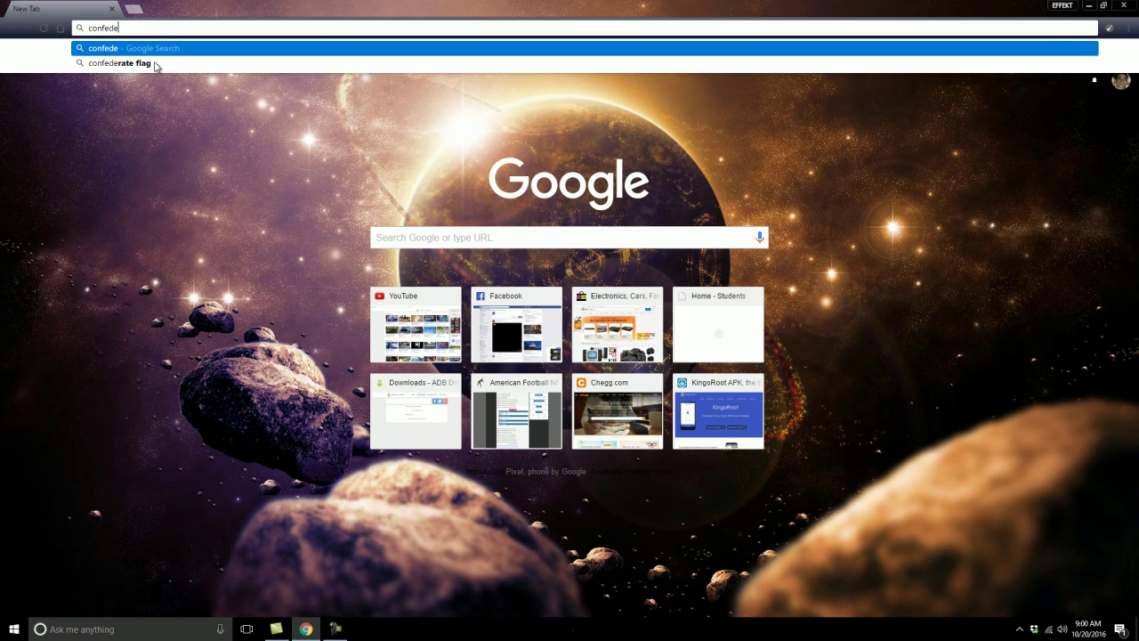
left_click(155, 64)
left_click(15, 629)
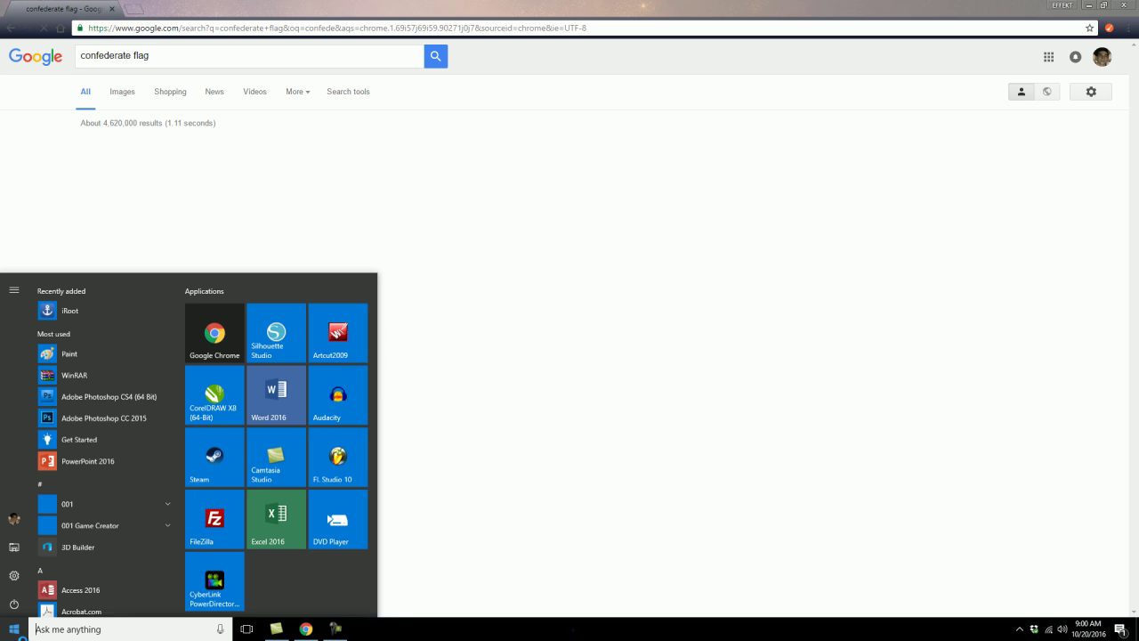
left_click(246, 405)
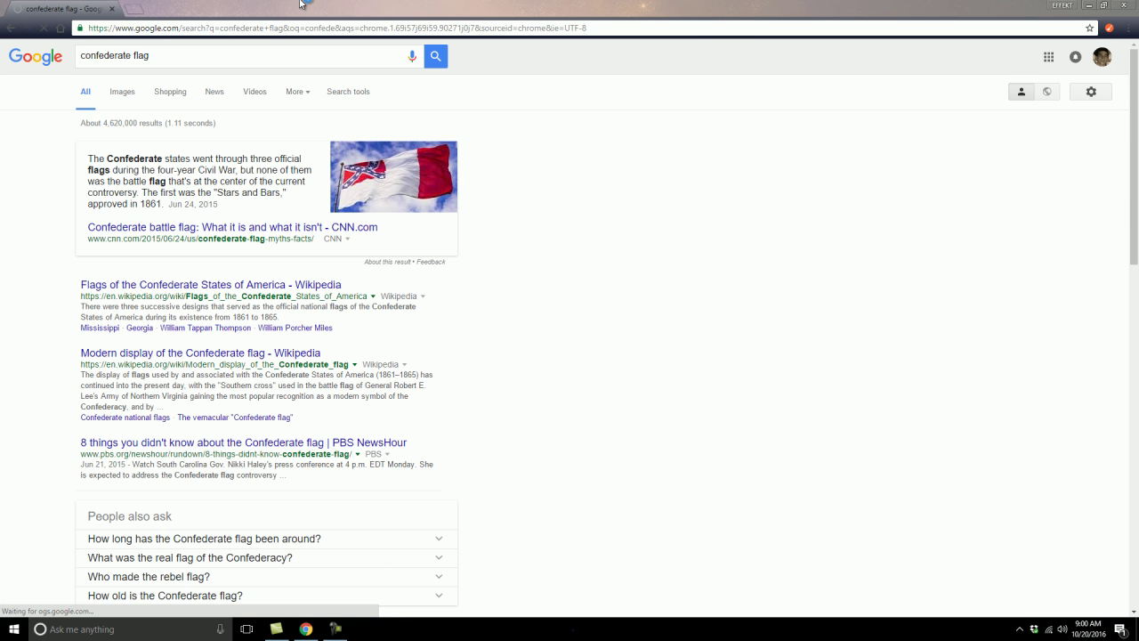
left_click(130, 96)
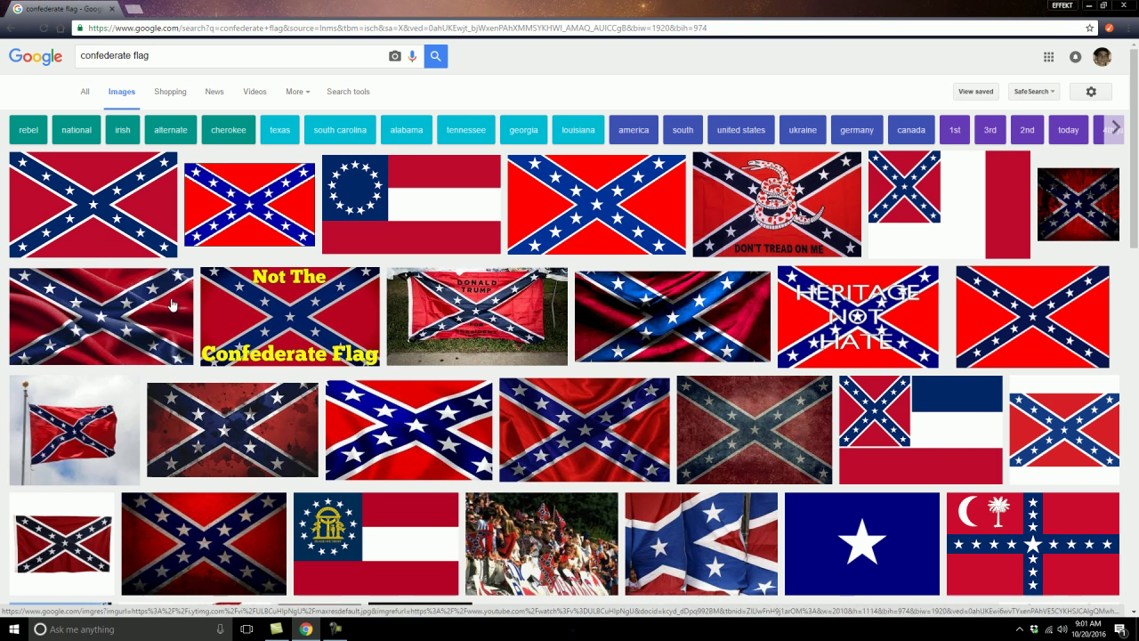
Step: Save the Flags of the Confederacy flag image to the Desktop as scross
left_click(226, 219)
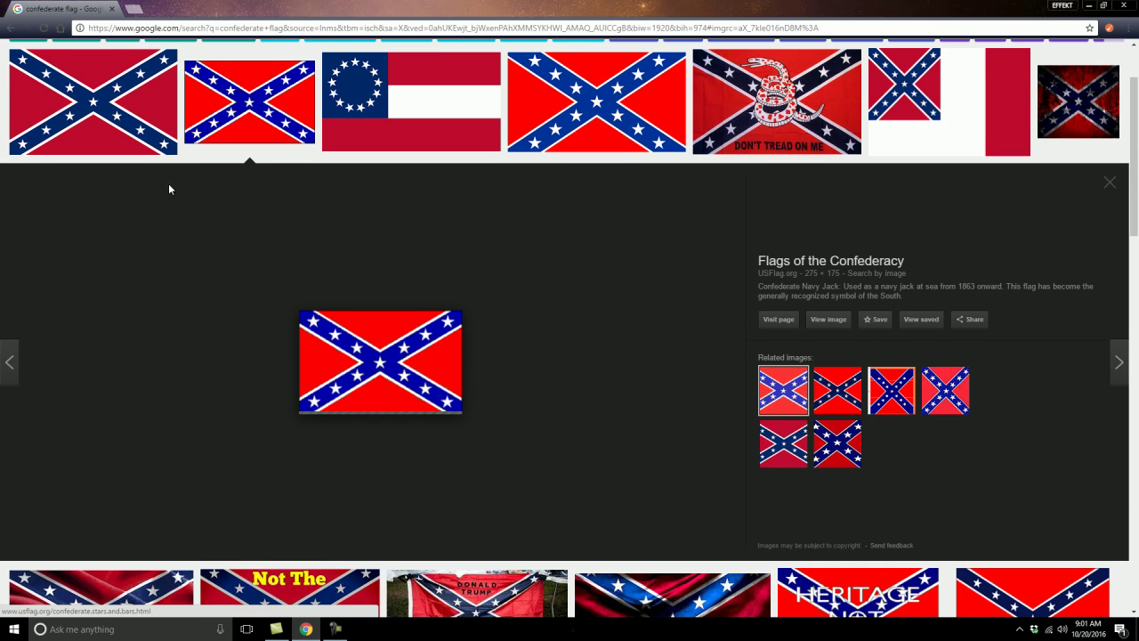
right_click(336, 378)
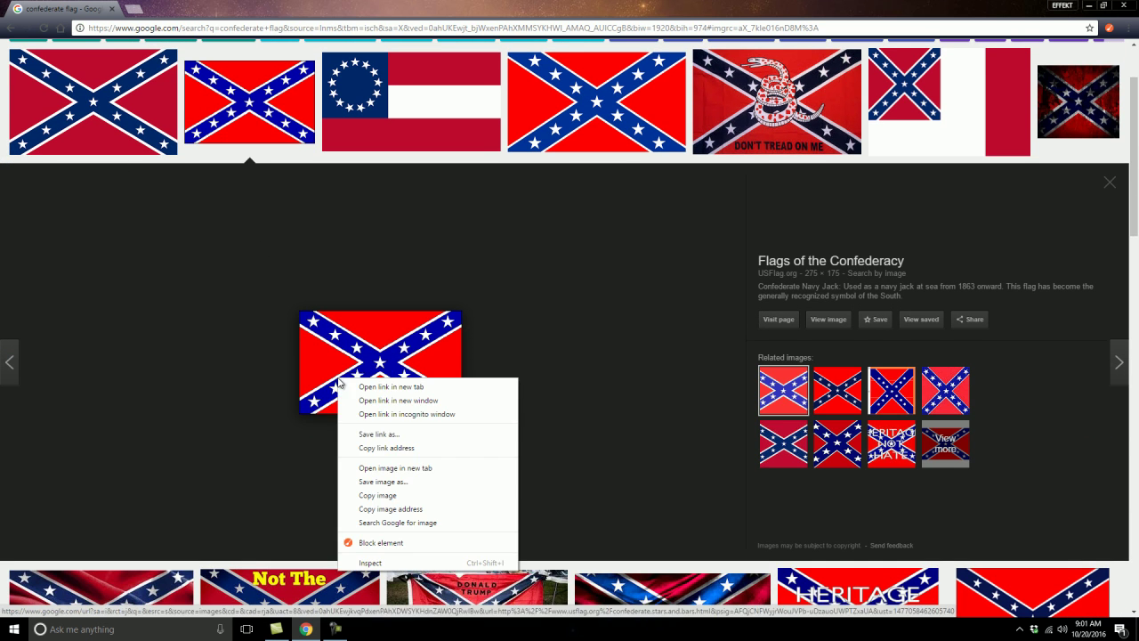
left_click(374, 482)
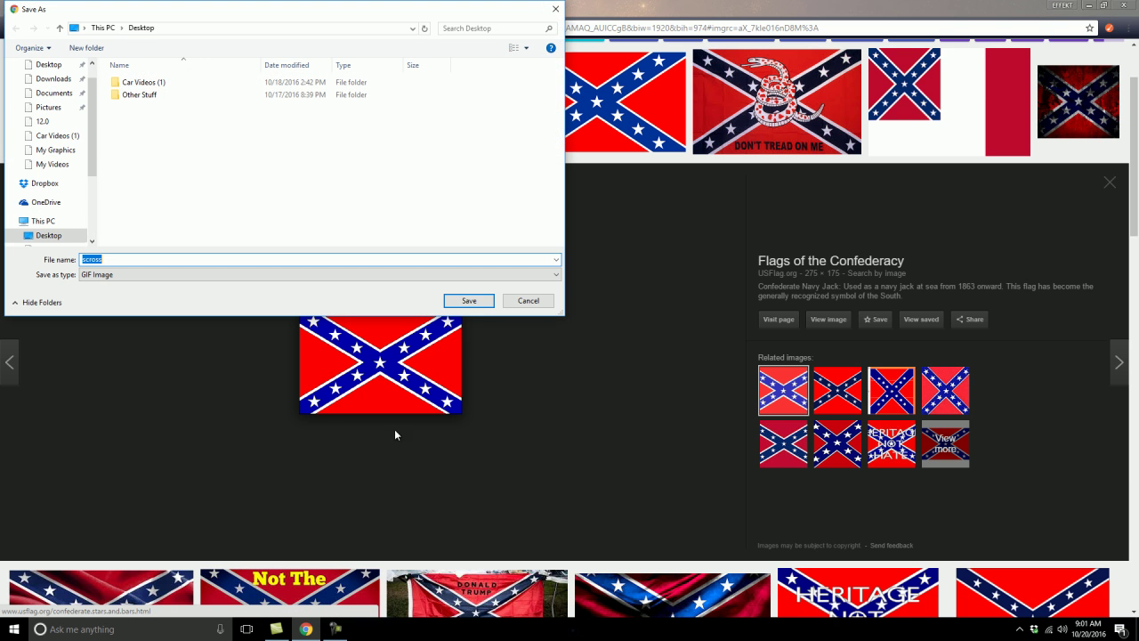
left_click(469, 300)
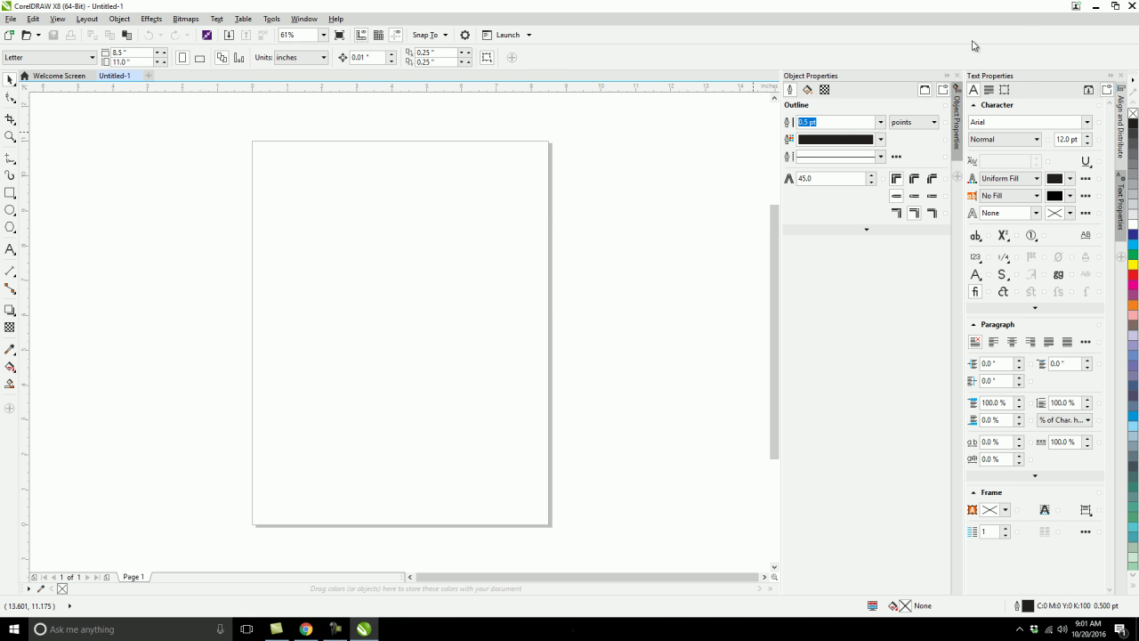
Step: Drag the scross image from the desktop onto the page and stretch it to the full page width
left_click(1094, 6)
left_click_drag(36, 267, 389, 371)
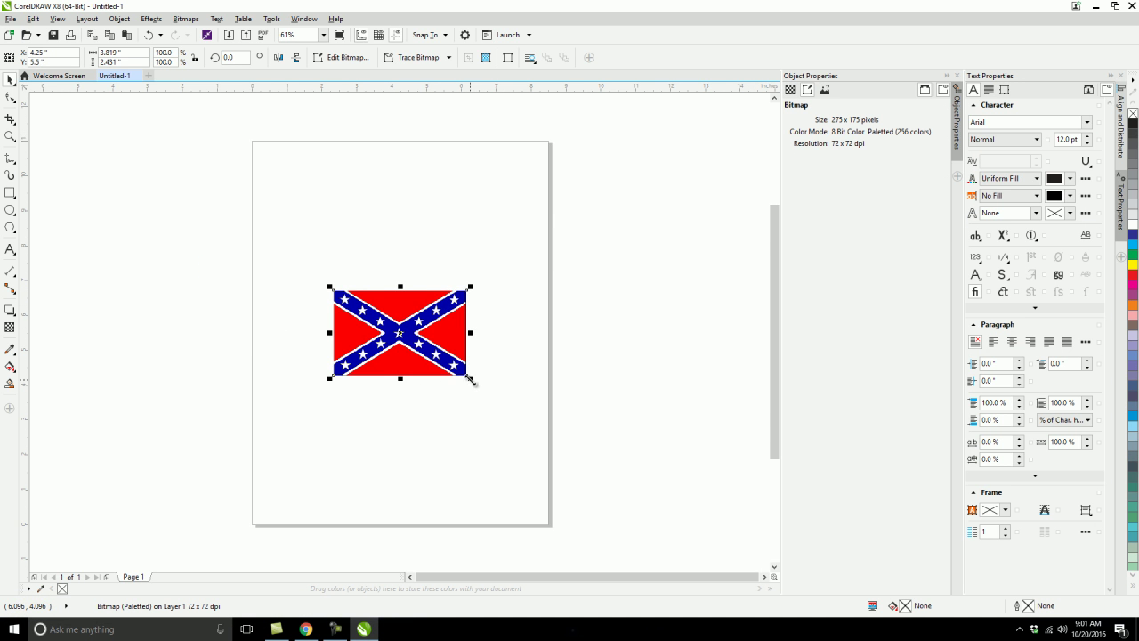
left_click_drag(402, 333, 546, 337)
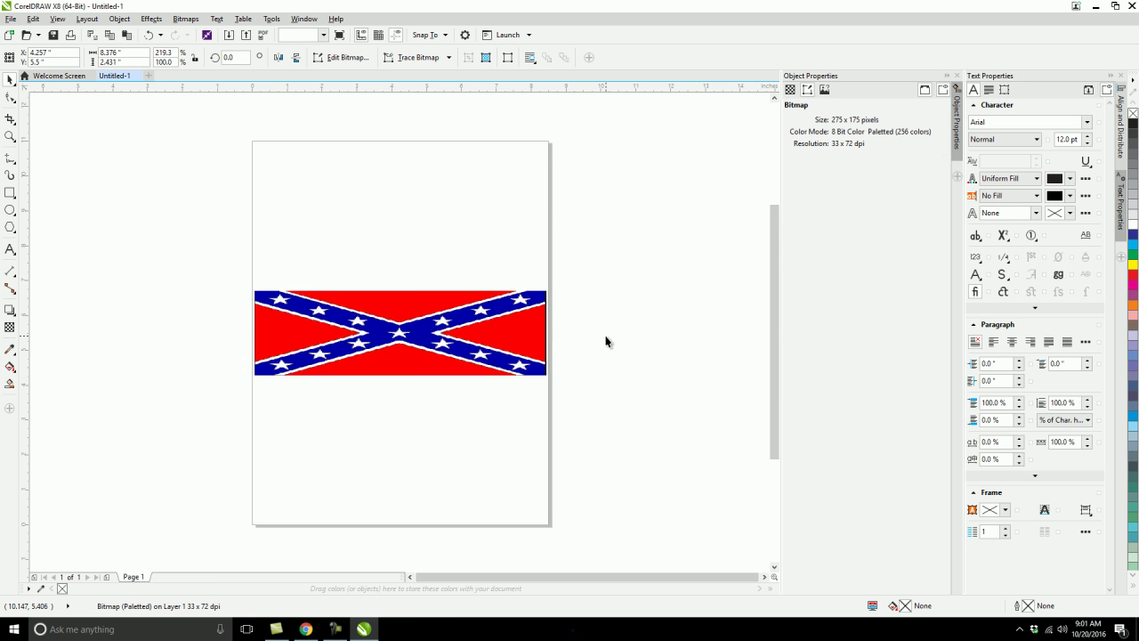
left_click(608, 342)
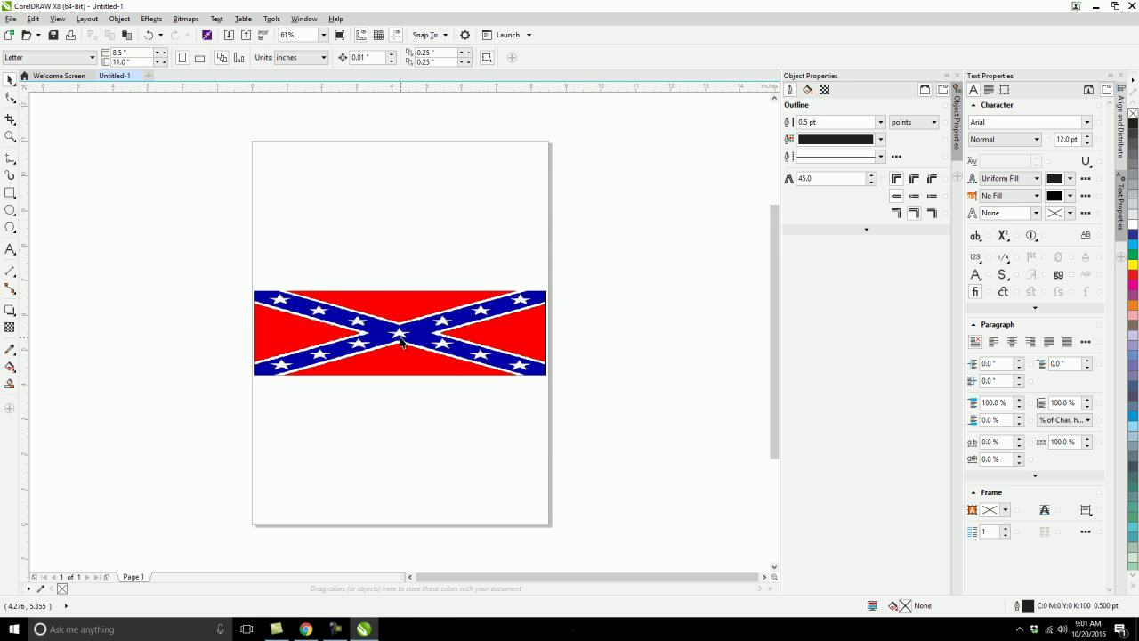
Step: Type REBEL with the Text tool and make it bold
left_click(11, 250)
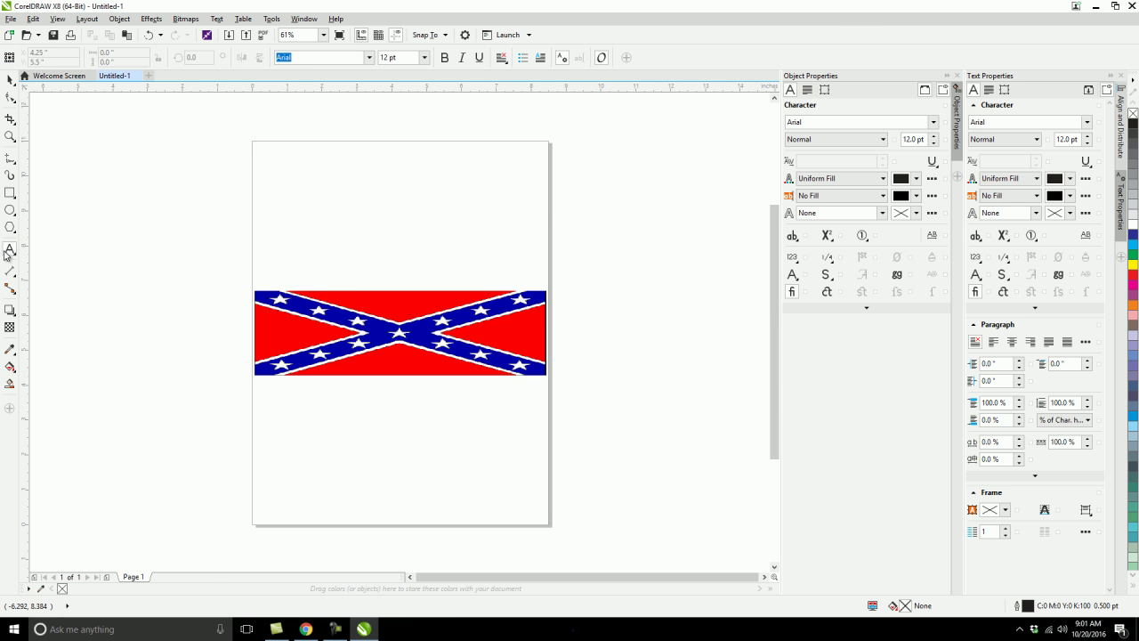
left_click(296, 423)
type("REBEL")
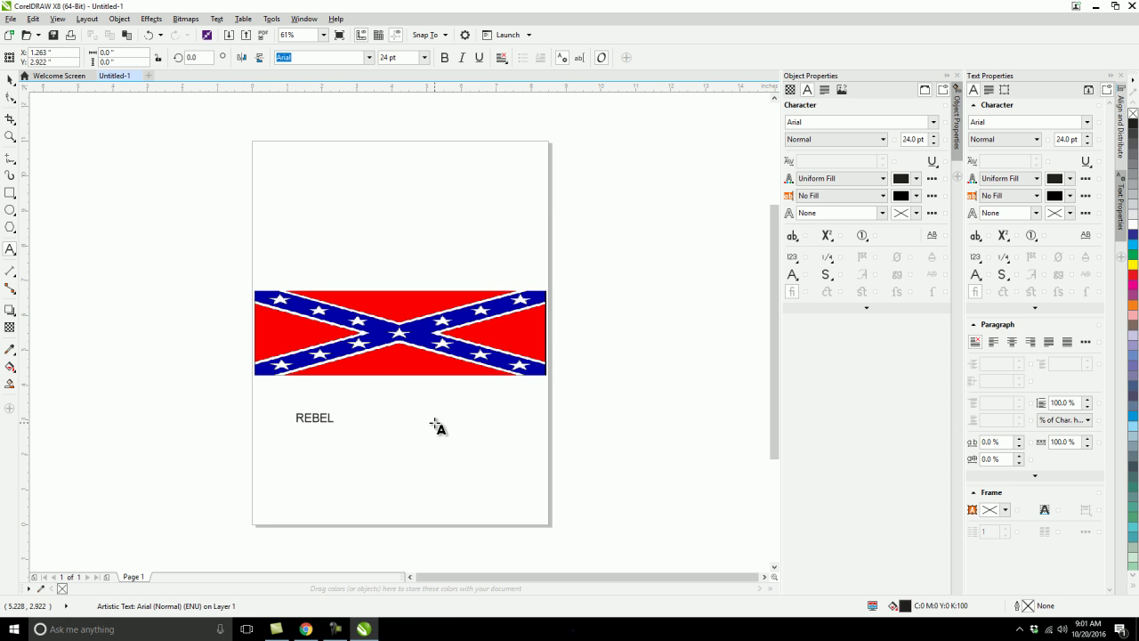
key("ctrl+a")
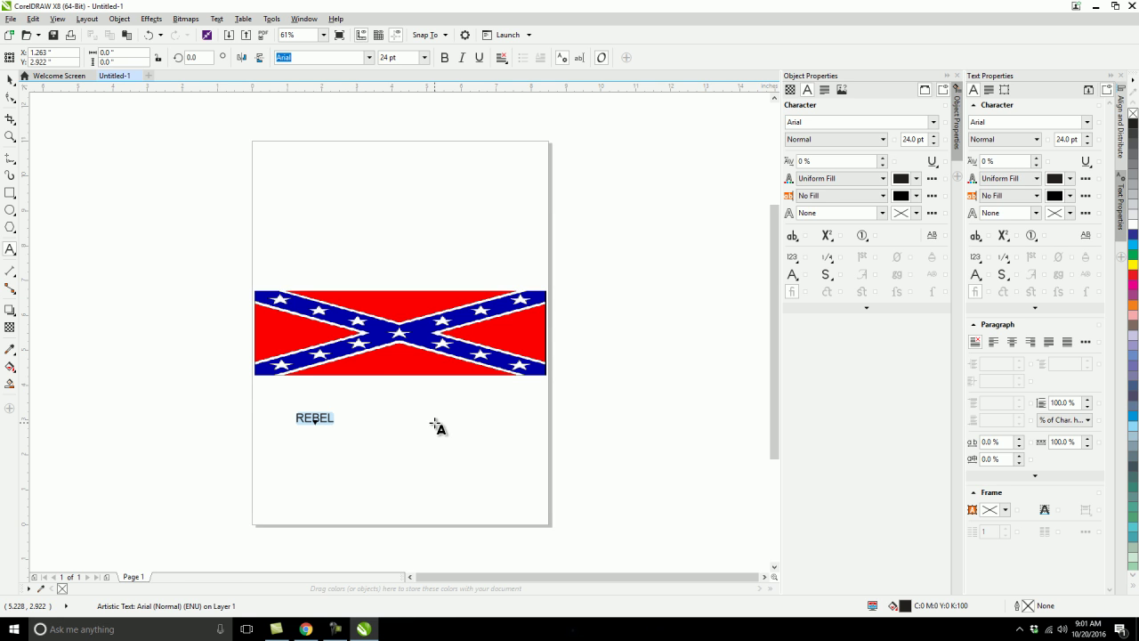
left_click(445, 57)
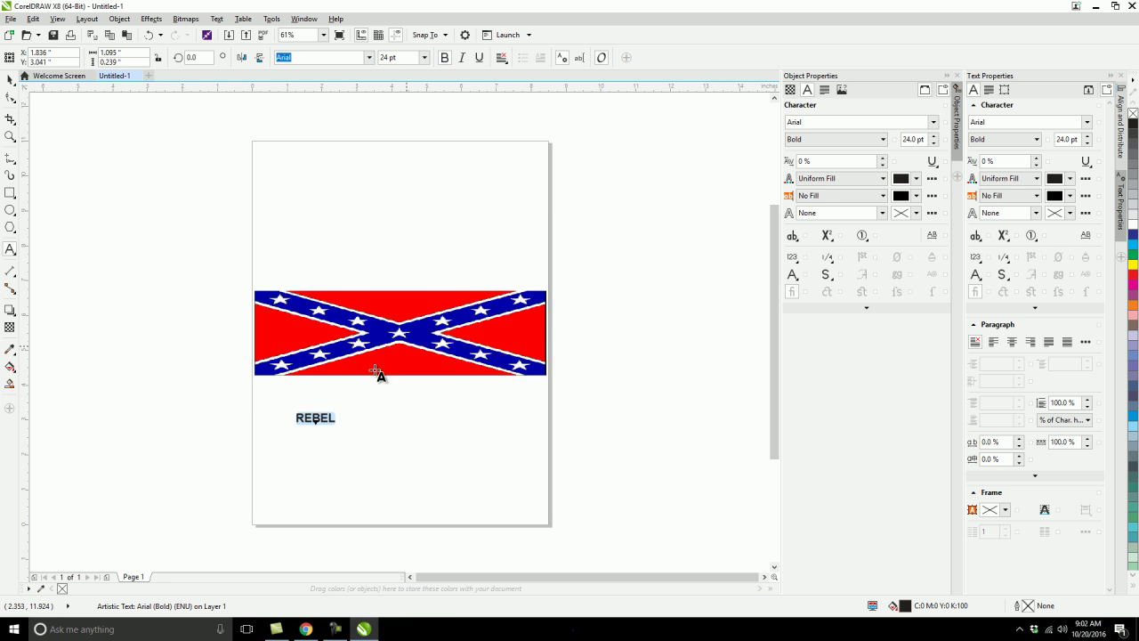
Step: Move REBEL onto the flag, enlarge it to the flag's width, and centre it on the page
left_click(326, 420)
left_click_drag(312, 405, 543, 364)
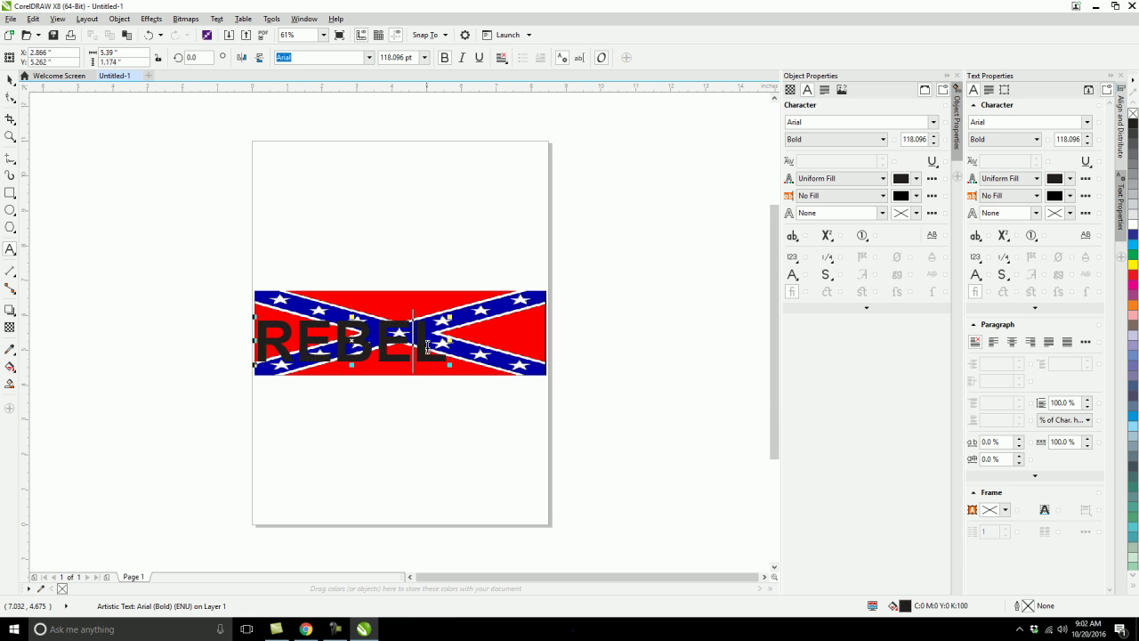
key("Escape")
left_click(447, 317)
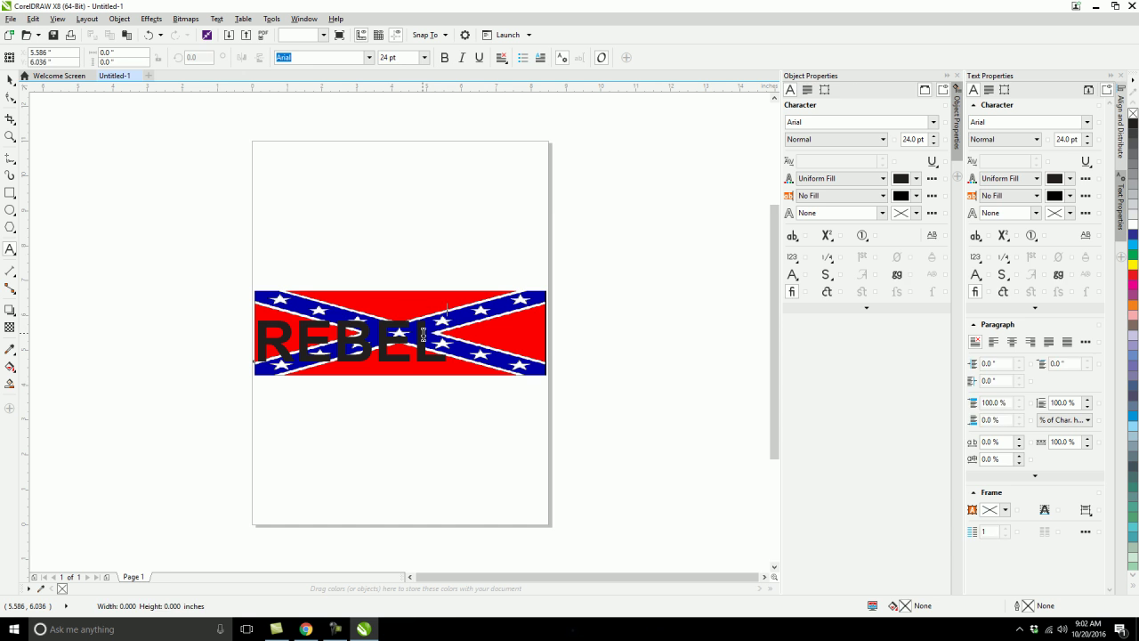
left_click_drag(450, 316, 575, 294)
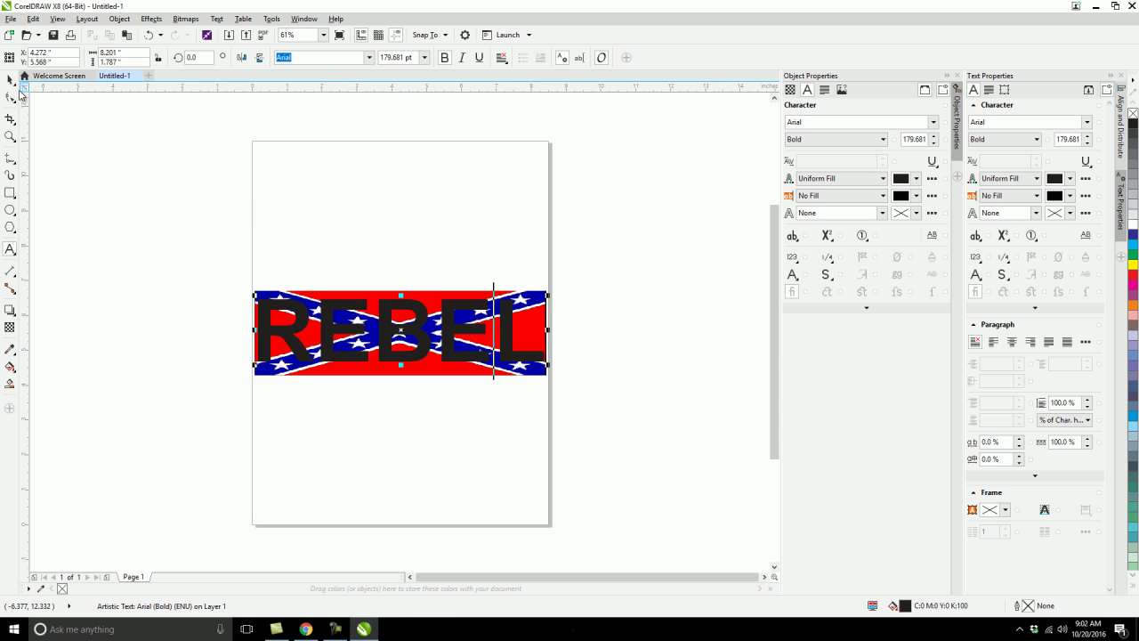
left_click(9, 79)
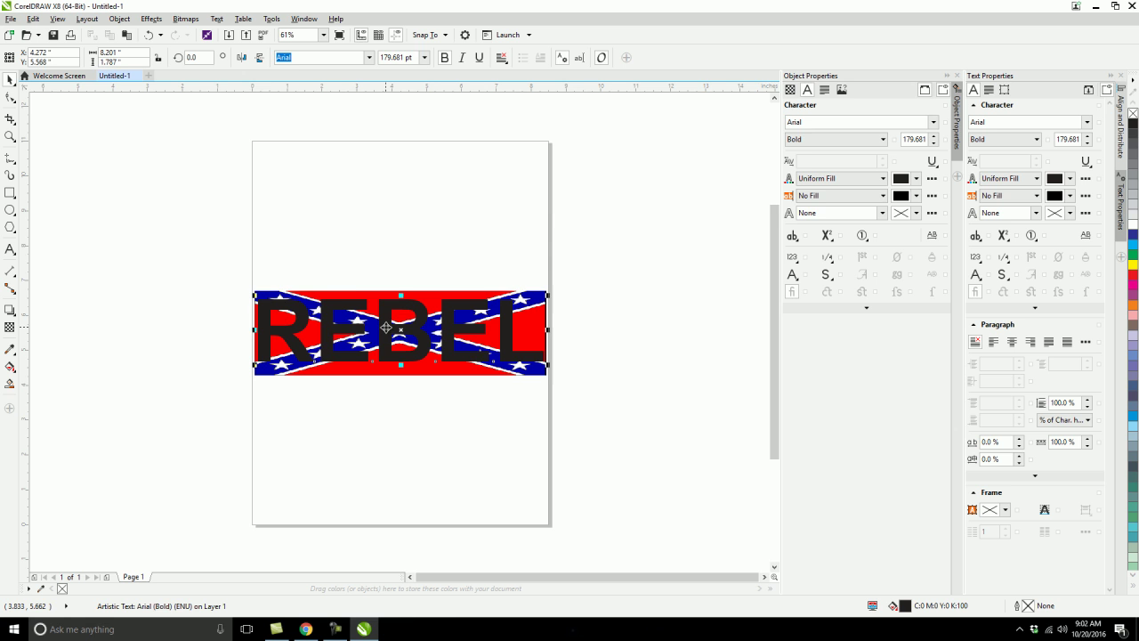
key("p")
left_click(76, 309)
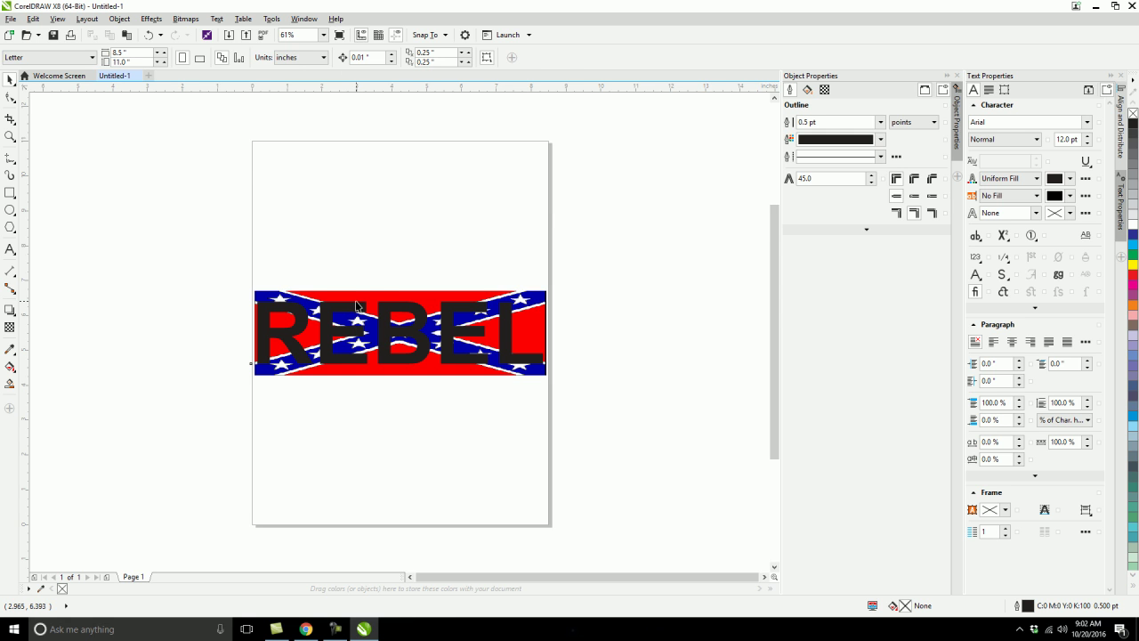
Step: Use PowerClip Place Inside Frame to put the flag bitmap inside the REBEL text
left_click(379, 301)
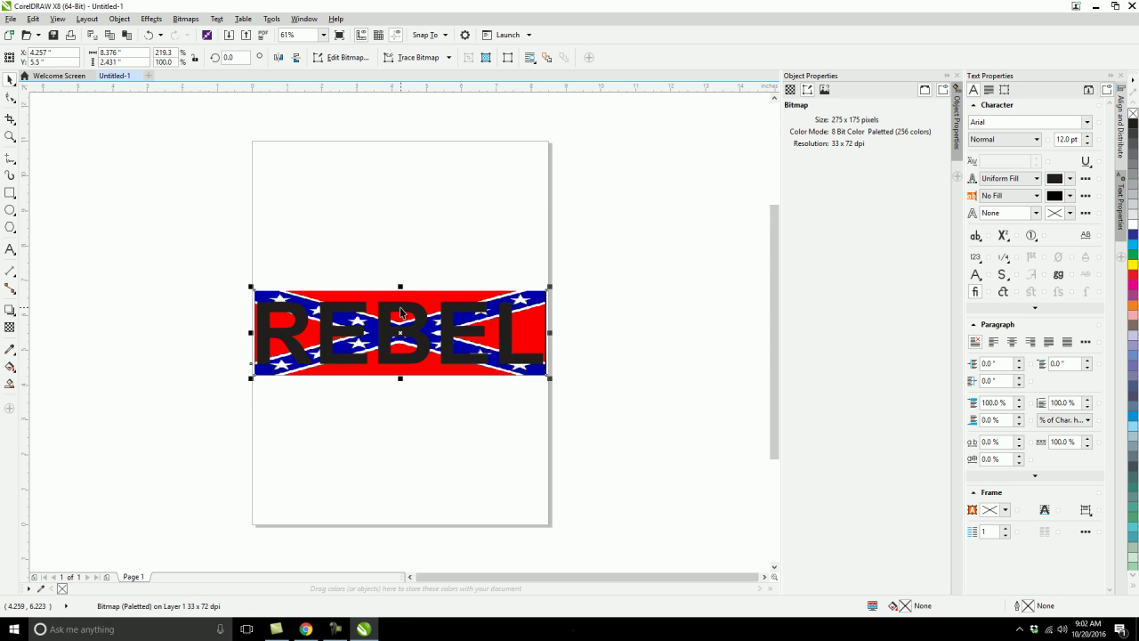
left_click(116, 18)
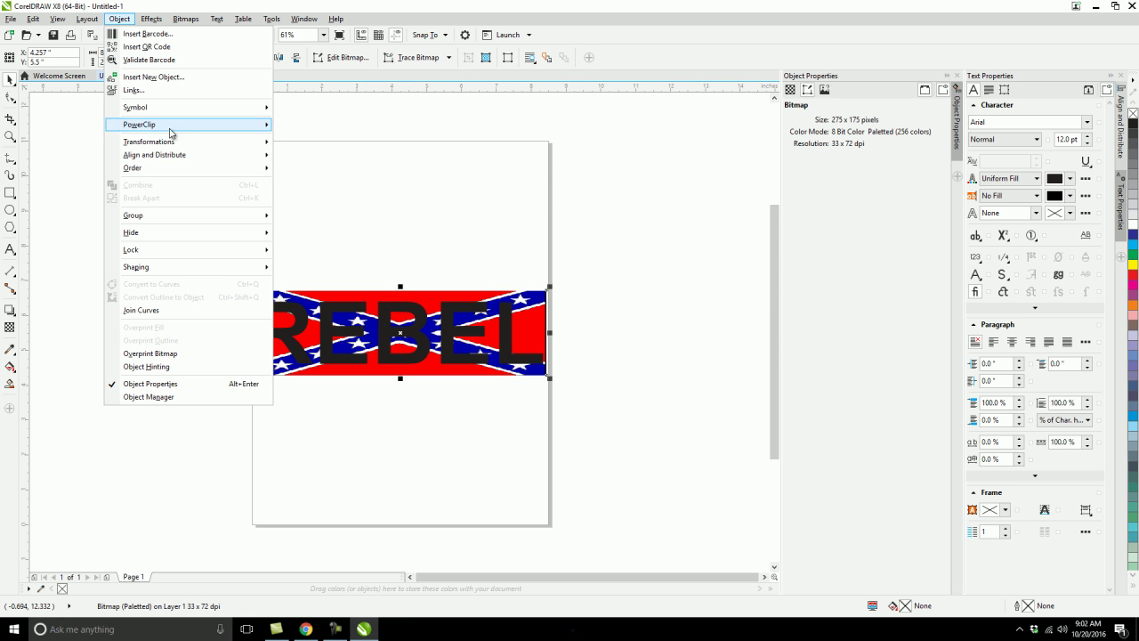
mouse_move(196, 167)
mouse_move(246, 130)
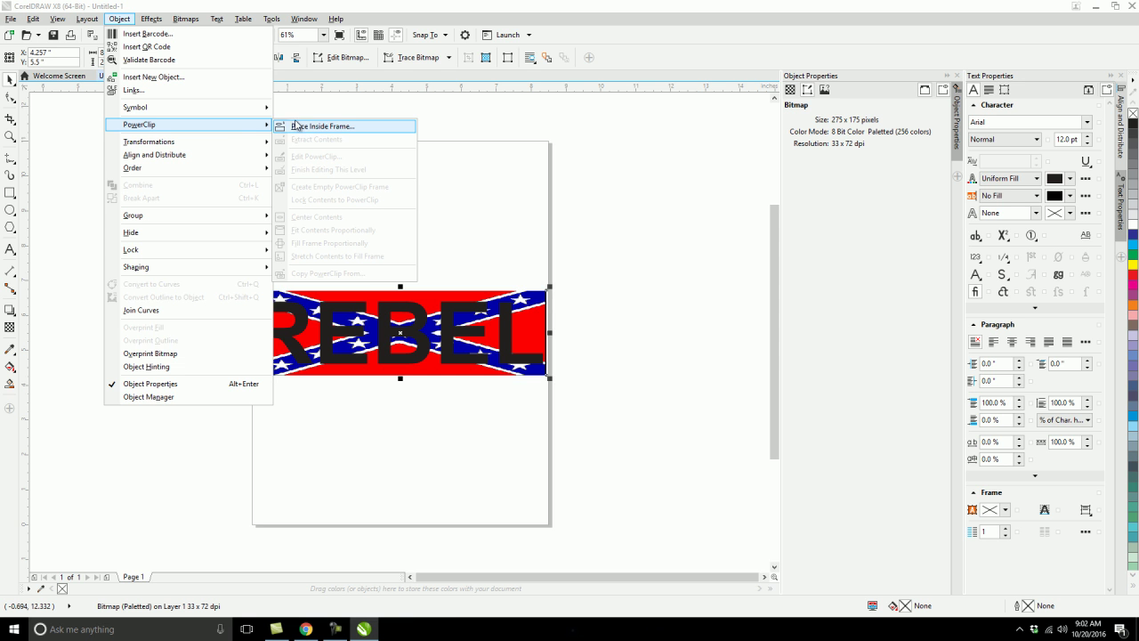
left_click(307, 127)
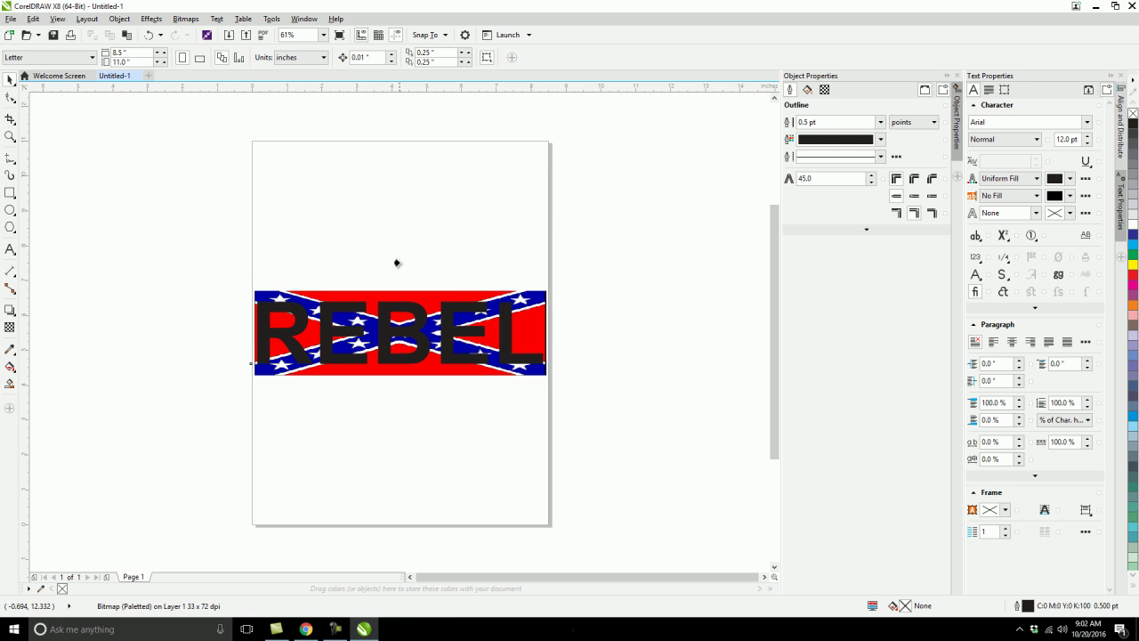
left_click(381, 308)
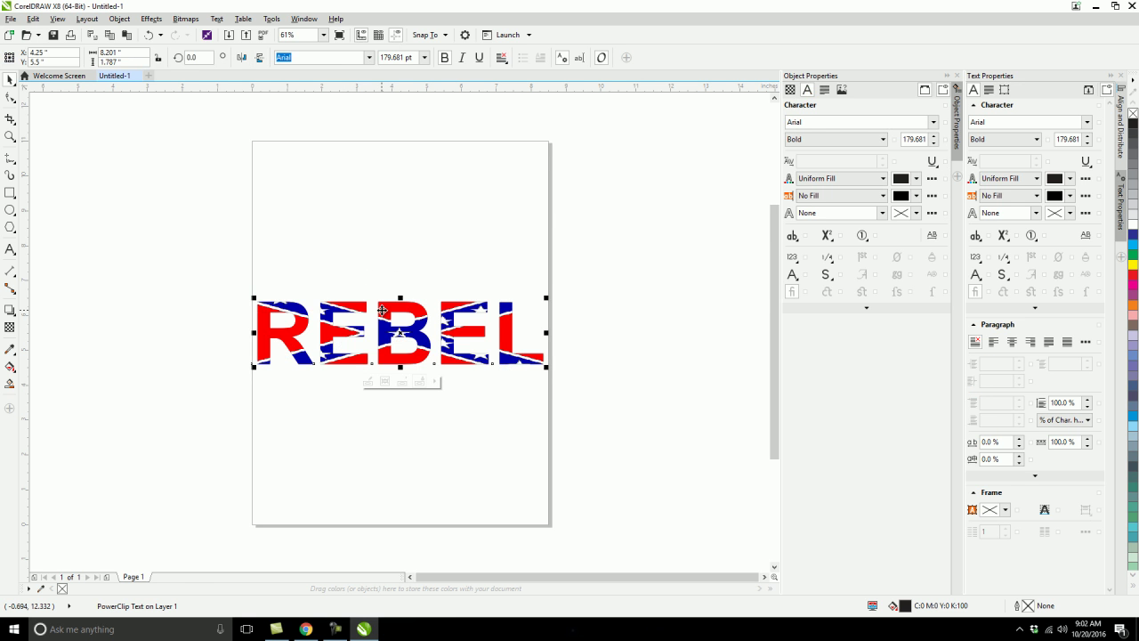
left_click(387, 259)
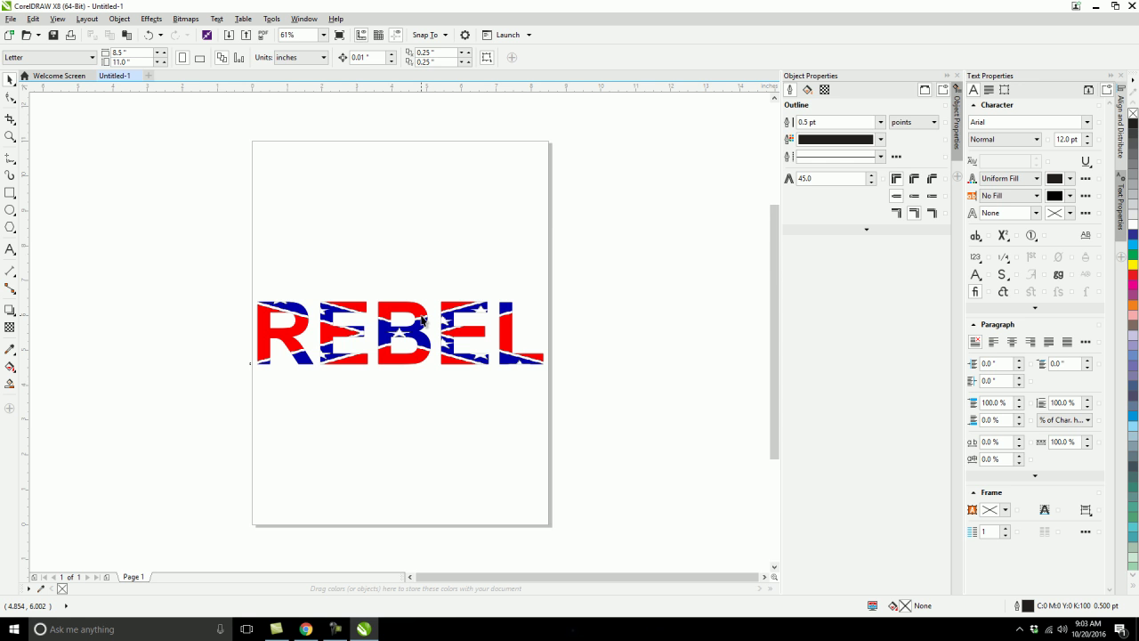
Step: Convert the flag-filled REBEL to a 300 dpi Black and White (1-bit) bitmap
scroll(423, 320, "up", 3)
left_click(414, 313)
scroll(410, 310, "down", 3)
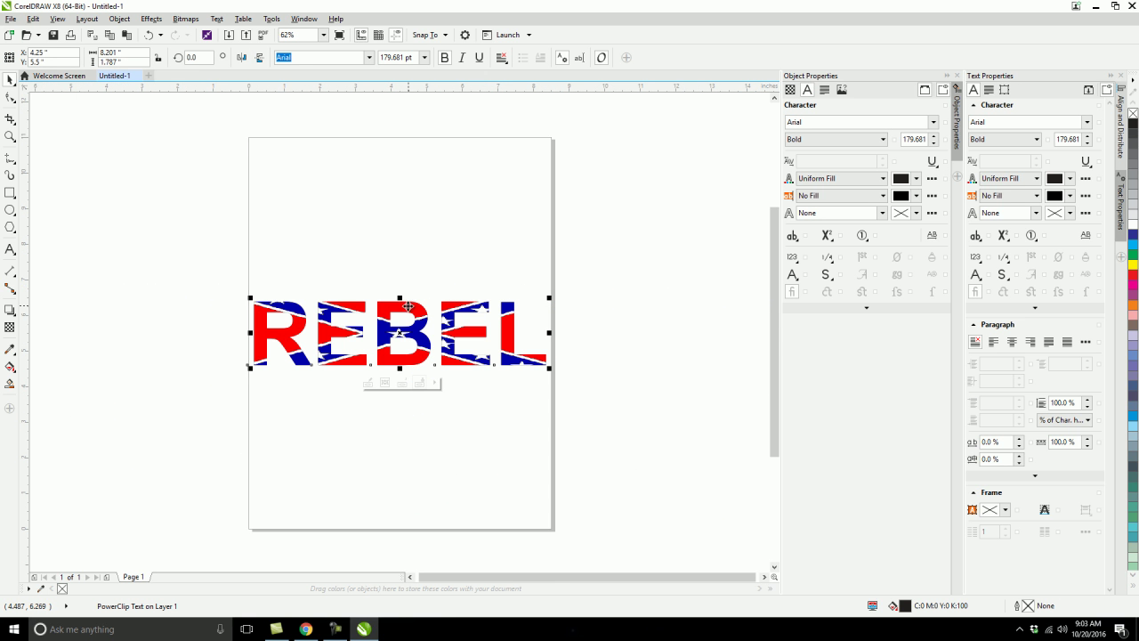
left_click(185, 20)
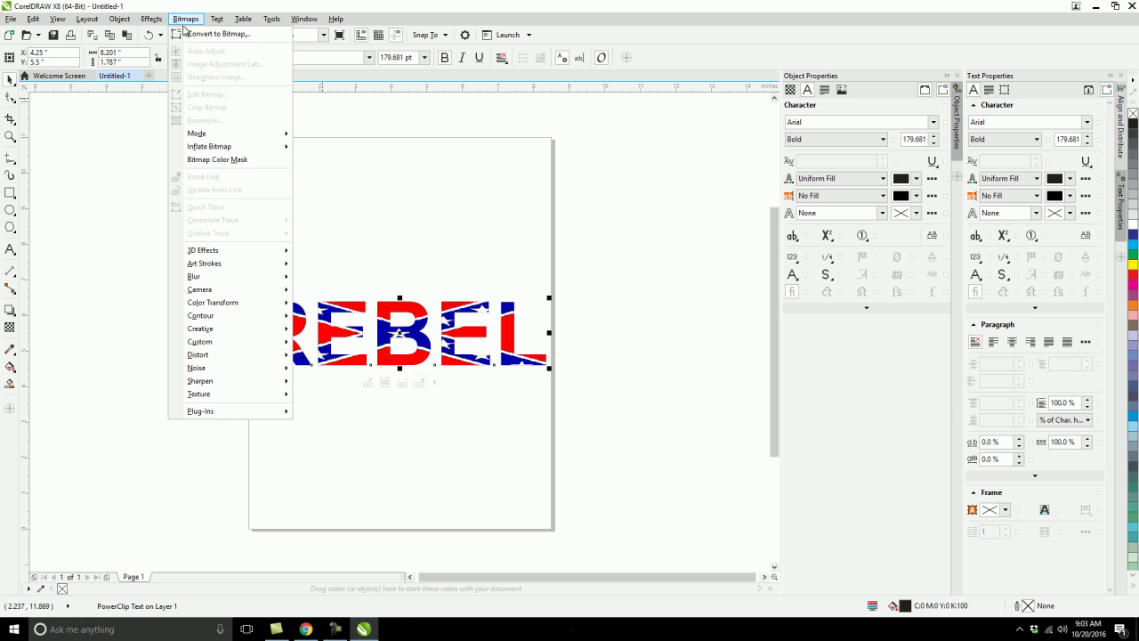
left_click(214, 34)
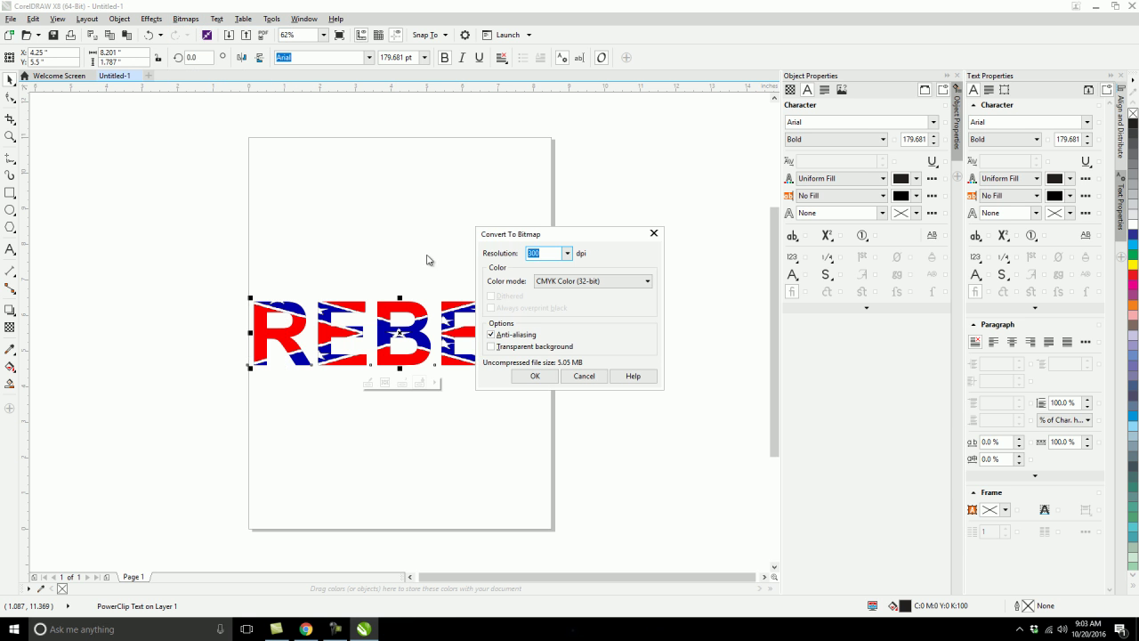
left_click(580, 283)
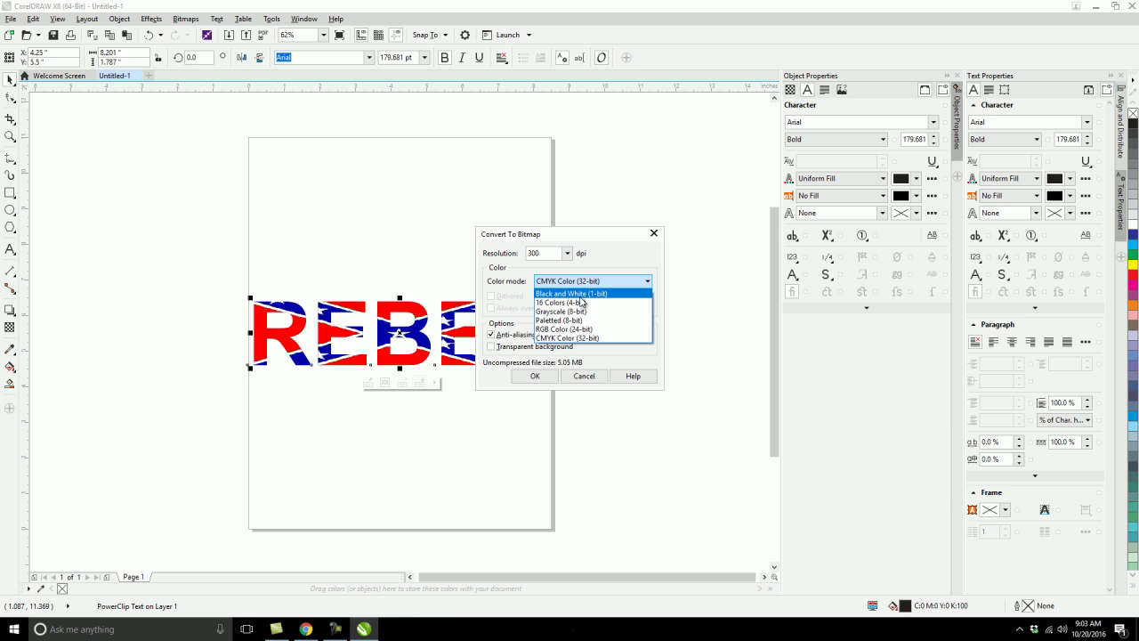
left_click(581, 293)
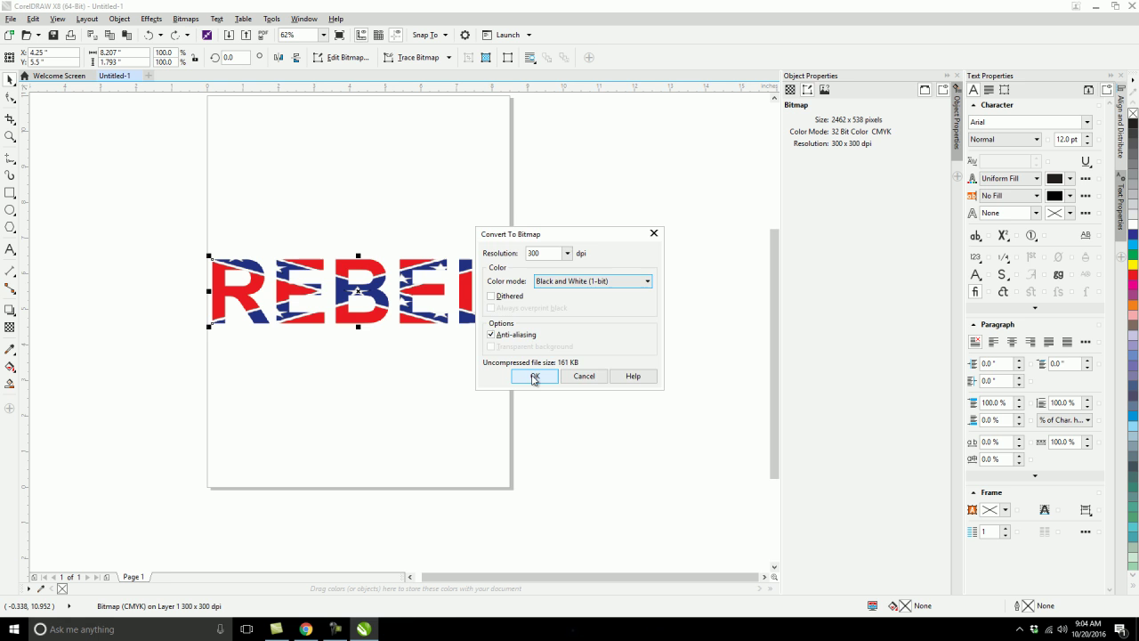
left_click(535, 376)
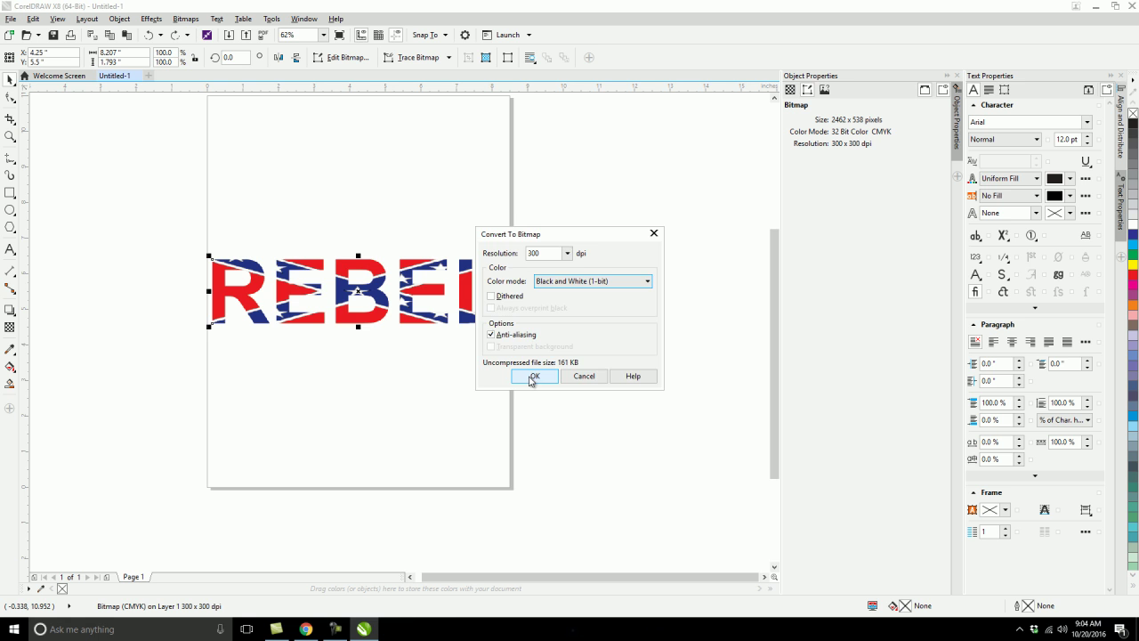
Step: Trace the REBEL bitmap with Outline Trace set to Line Art
left_click(185, 18)
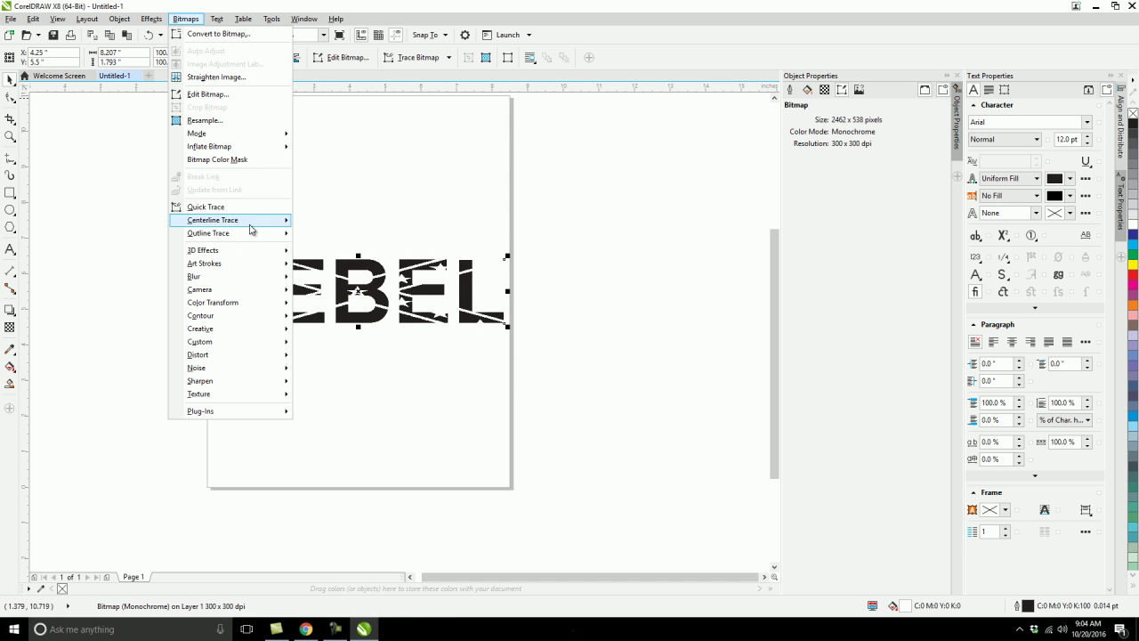
mouse_move(256, 233)
left_click(304, 235)
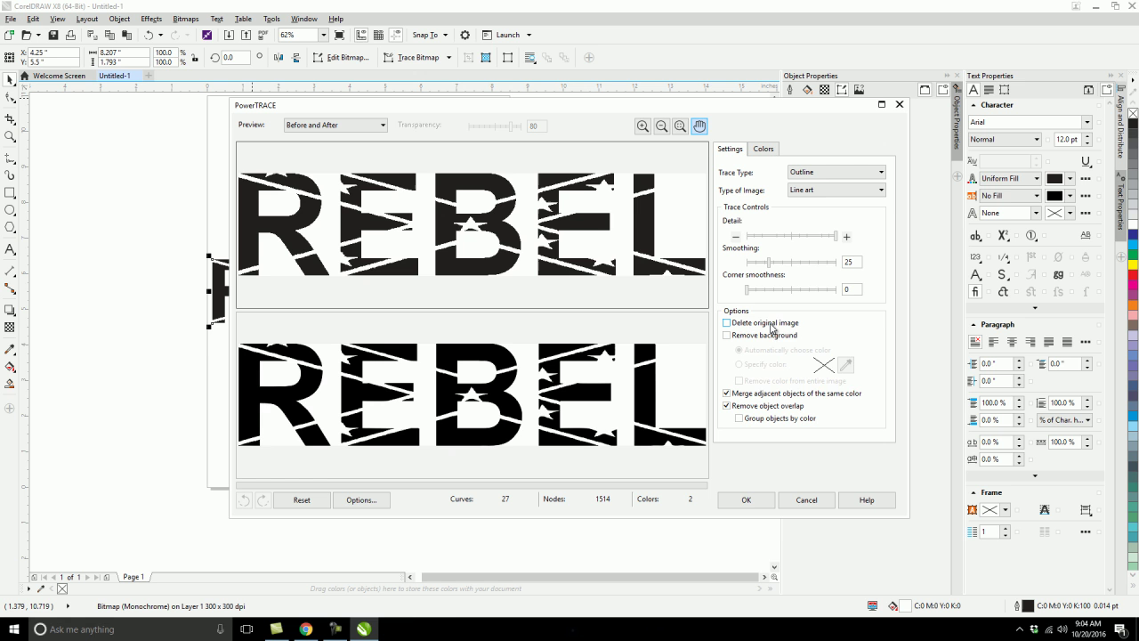
left_click(746, 500)
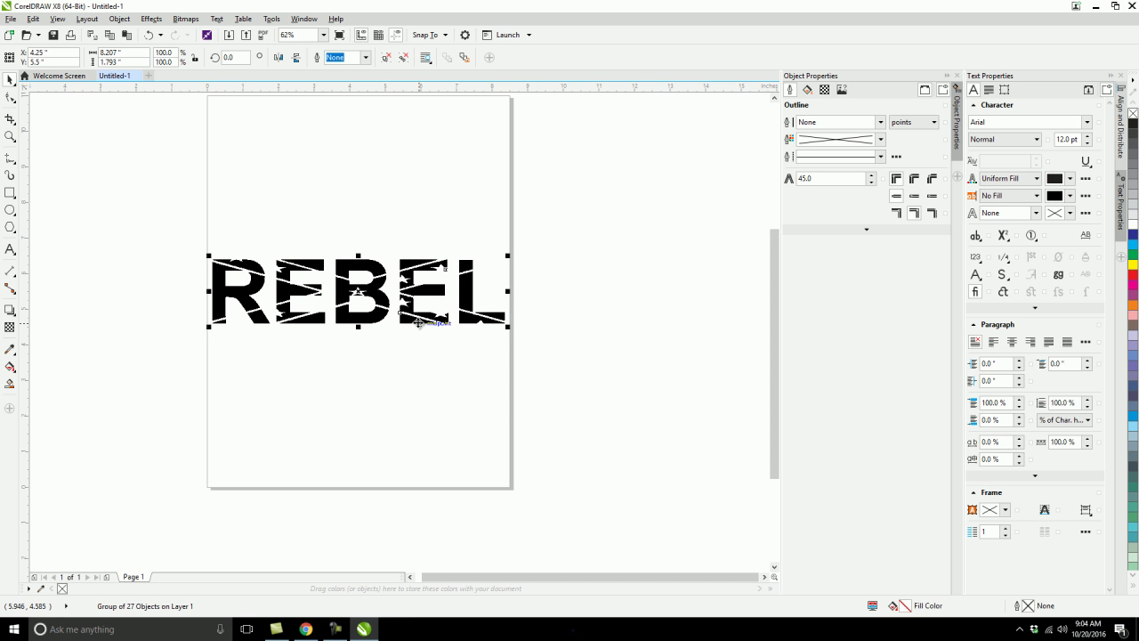
Step: Delete the original monochrome bitmap and centre the traced REBEL on the page
mouse_move(440, 324)
left_mouse_down()
mouse_move(419, 372)
mouse_move(434, 410)
left_mouse_up()
left_click(423, 372)
left_click(426, 313)
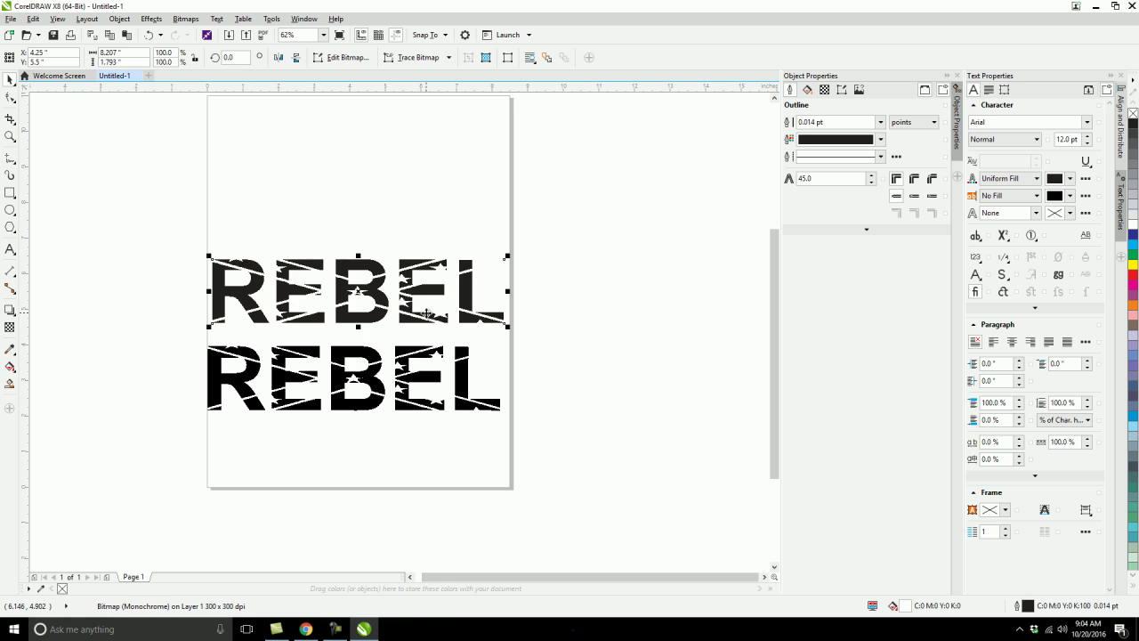
key("Delete")
left_click(378, 379)
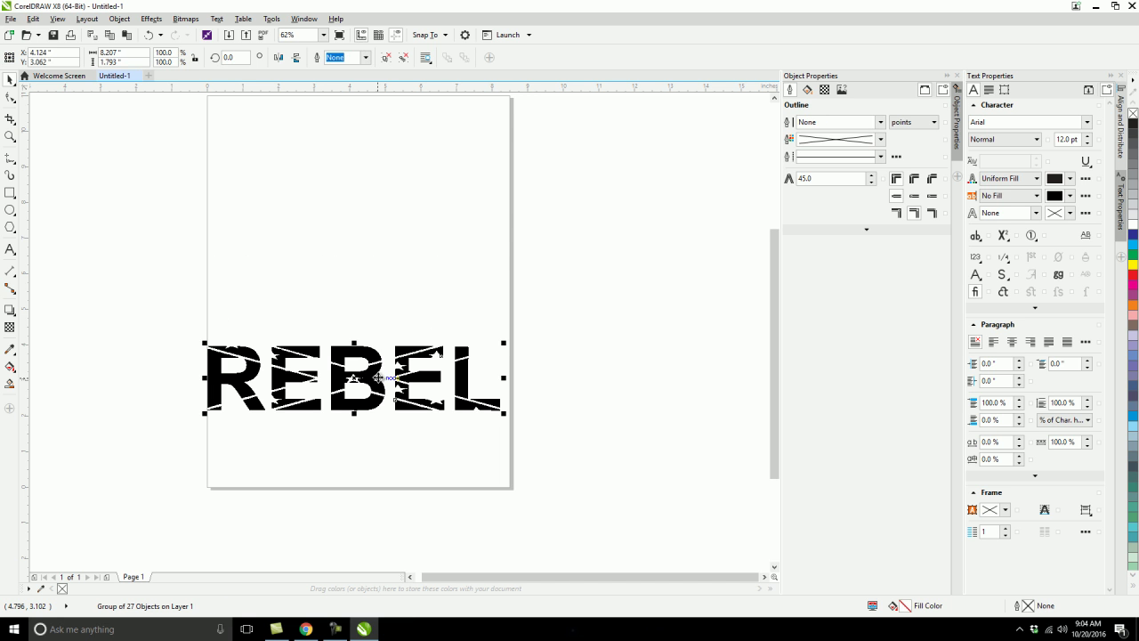
key("p")
left_click(371, 356)
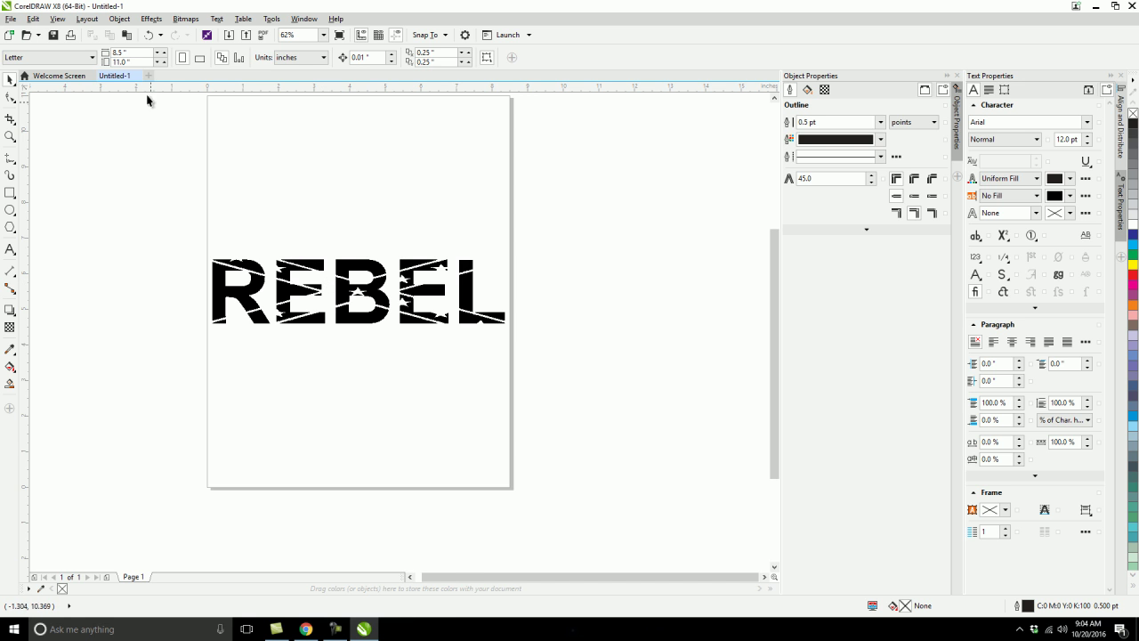
Step: Switch to Simple Wireframe view and ungroup all the traced REBEL pieces
left_click(57, 19)
left_click(67, 42)
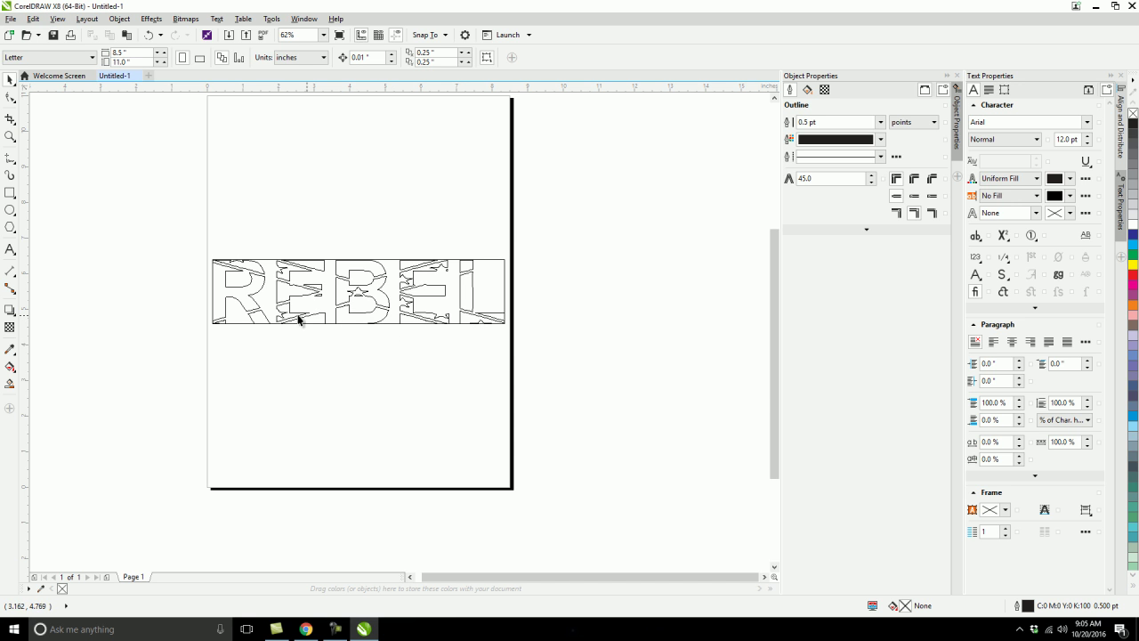
left_click_drag(170, 225, 613, 433)
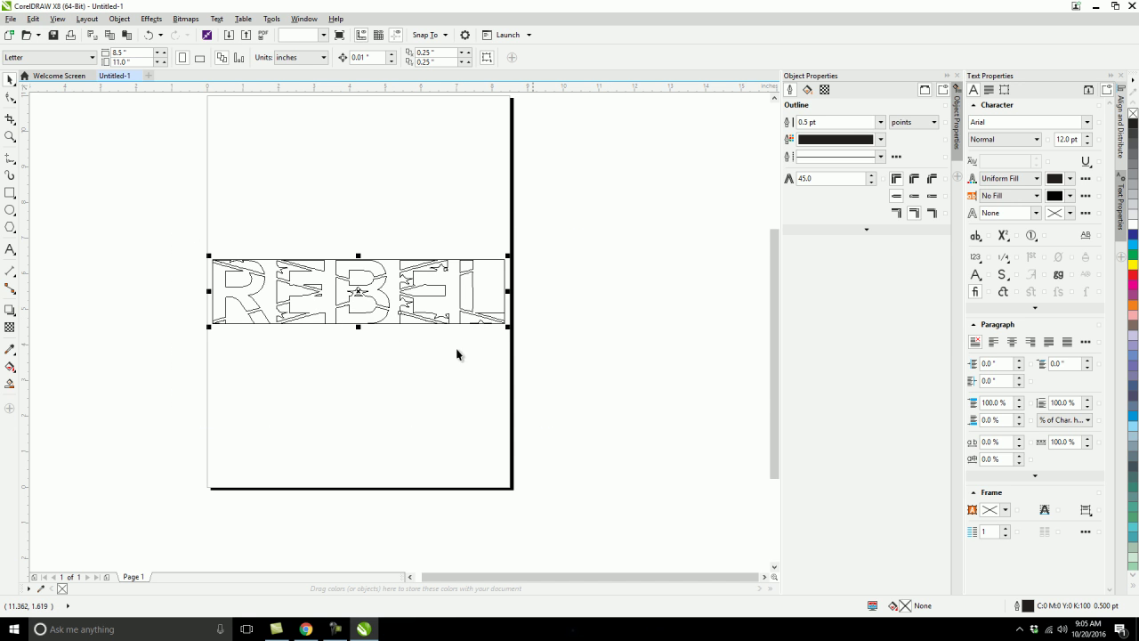
left_click(120, 19)
mouse_move(208, 225)
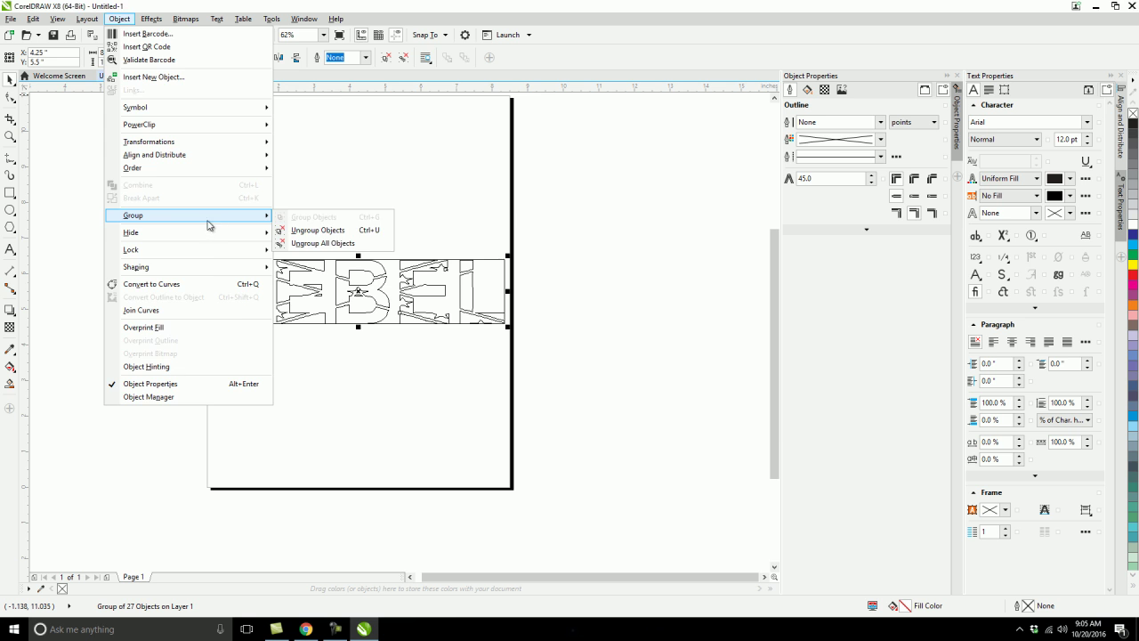
left_click(324, 244)
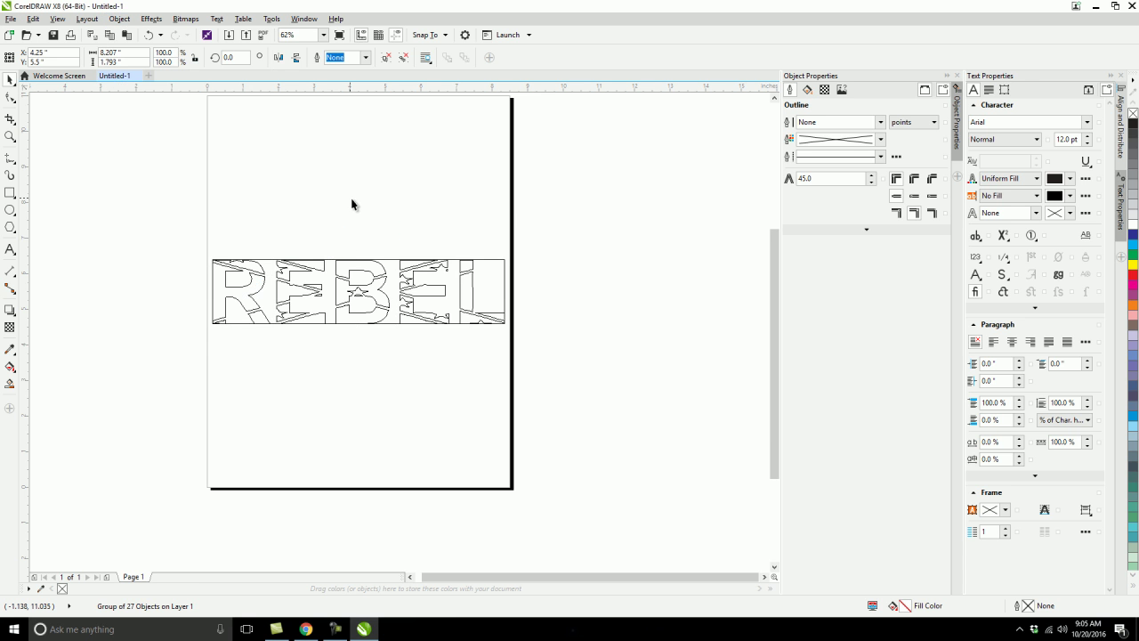
Step: Delete the rectangular frame curve and group the 26 remaining letter pieces
left_click(488, 272)
key("Delete")
left_click(495, 269)
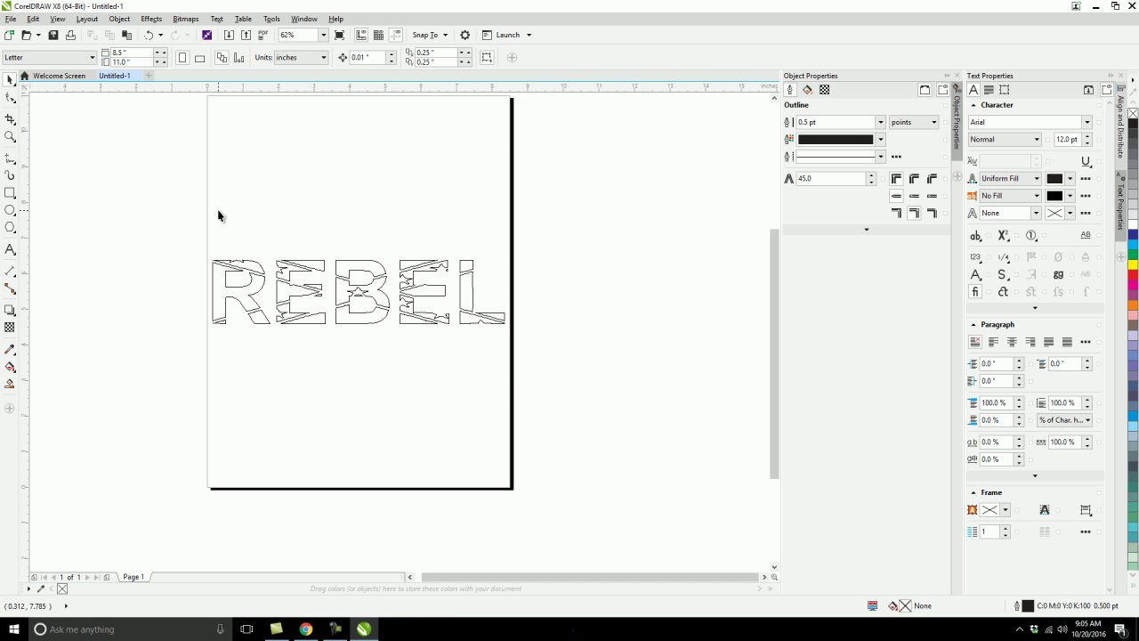
left_click_drag(169, 201, 529, 383)
key("ctrl+g")
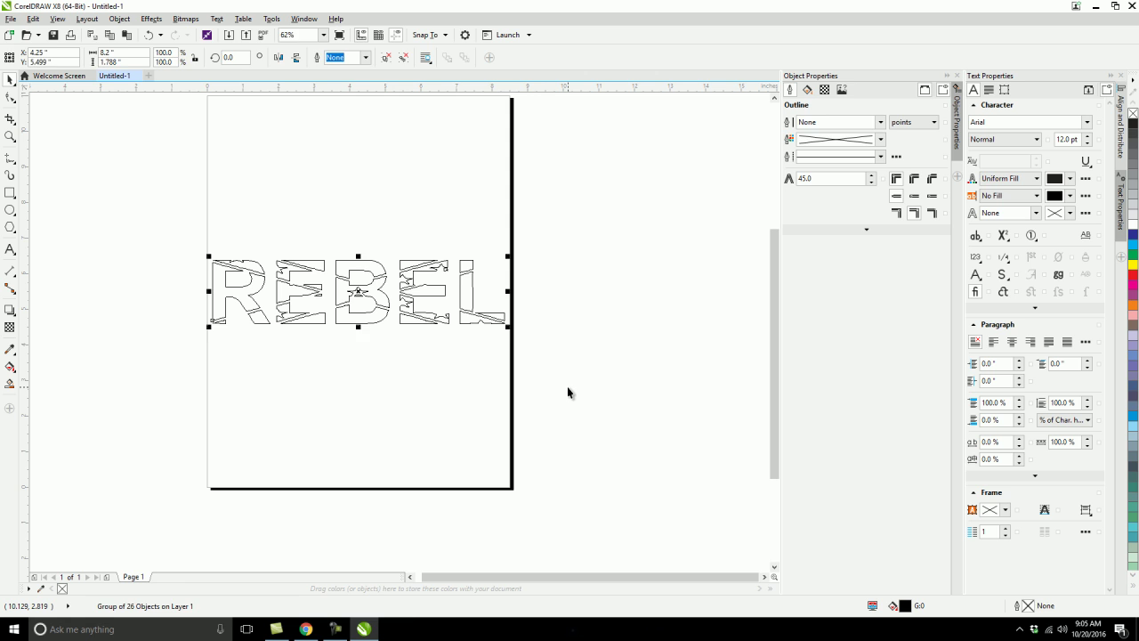
left_click(567, 393)
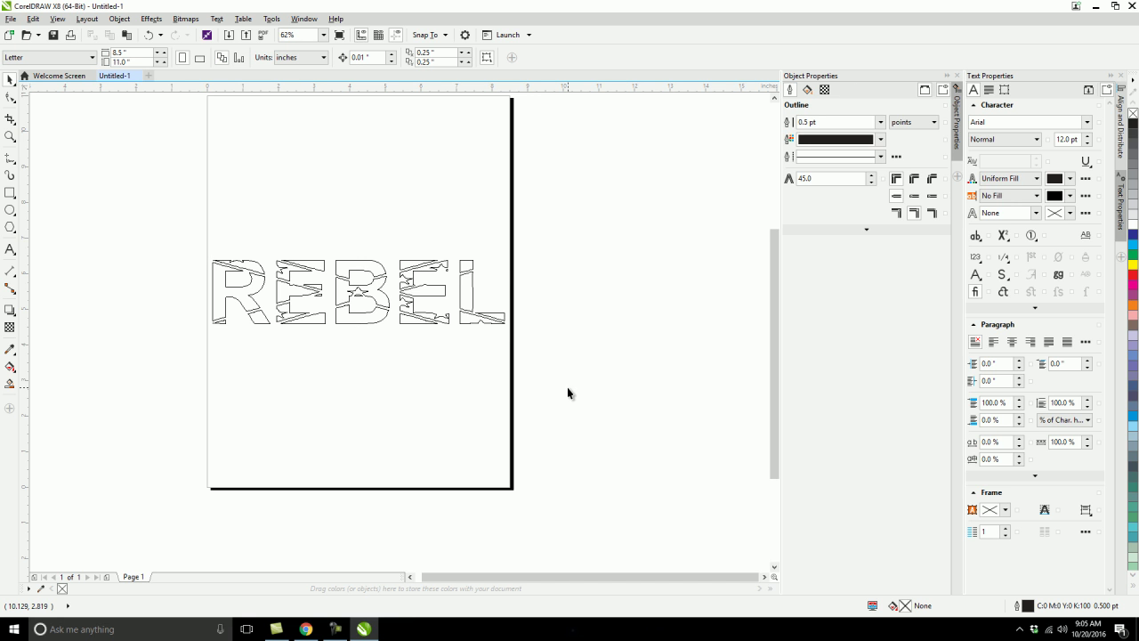